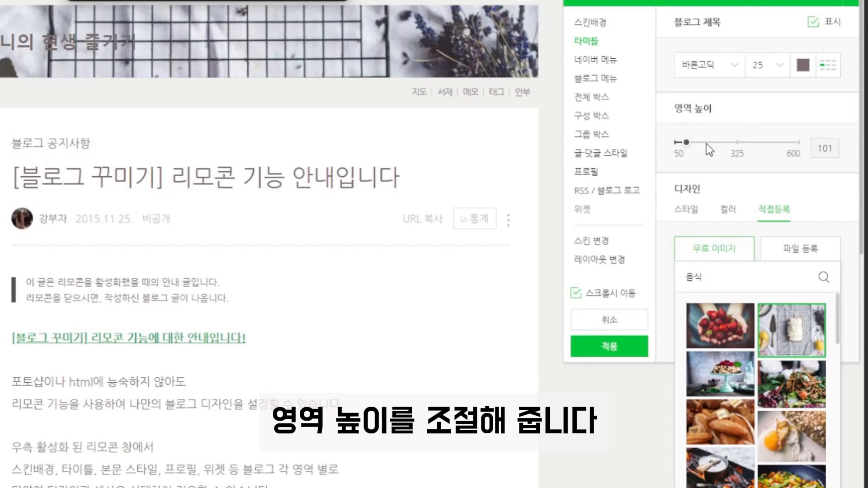
Step: Set the title area height to 600 and apply the free 여행 image of the man photographing a lake as the title background
{"action": "left_click_drag", "start_coordinate": [706, 144], "coordinate": [798, 143]}
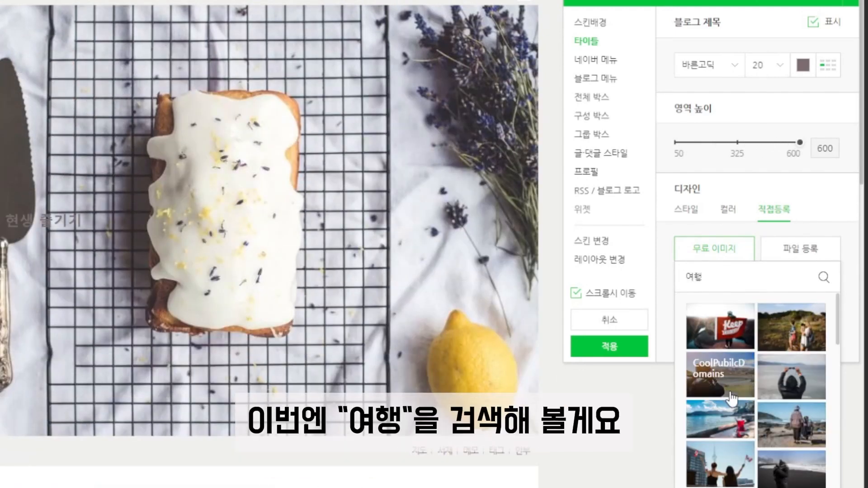
{"action": "left_click", "coordinate": [731, 399]}
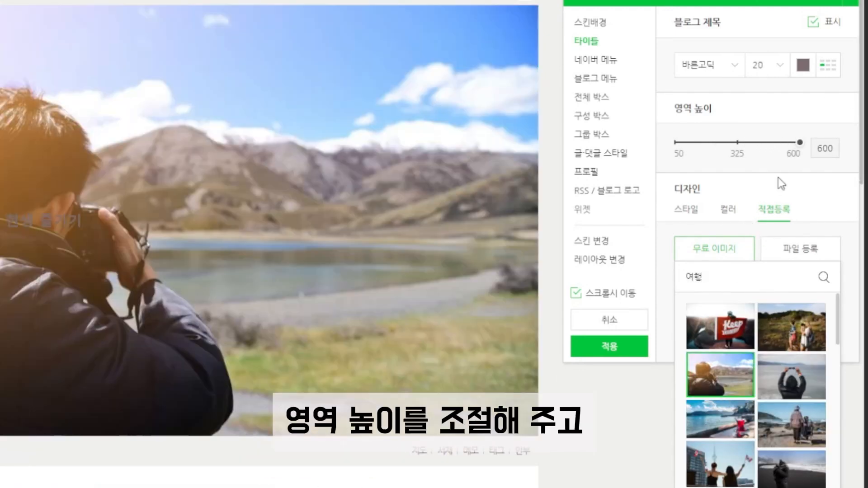
Step: Format the blog title in 나눔고딕 at size 35 and place it at the upper-left position of the title area
{"action": "left_click", "coordinate": [709, 65]}
{"action": "left_click", "coordinate": [708, 131]}
{"action": "left_click", "coordinate": [767, 65]}
{"action": "left_click", "coordinate": [768, 335]}
{"action": "left_click", "coordinate": [829, 65]}
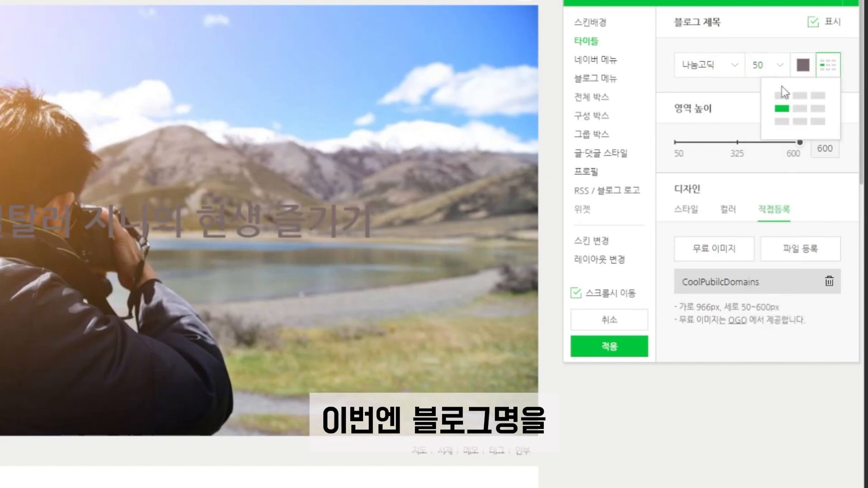
{"action": "left_click", "coordinate": [782, 94]}
{"action": "left_click", "coordinate": [767, 65]}
{"action": "left_click", "coordinate": [763, 204]}
{"action": "left_click", "coordinate": [762, 269]}
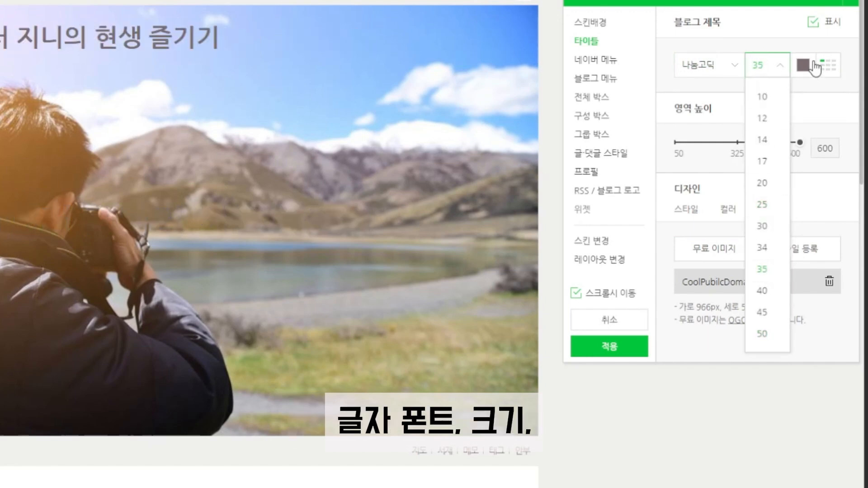
Step: Recolor the blog title from the palette and place it at the upper-right position of the title area
{"action": "left_click", "coordinate": [803, 66]}
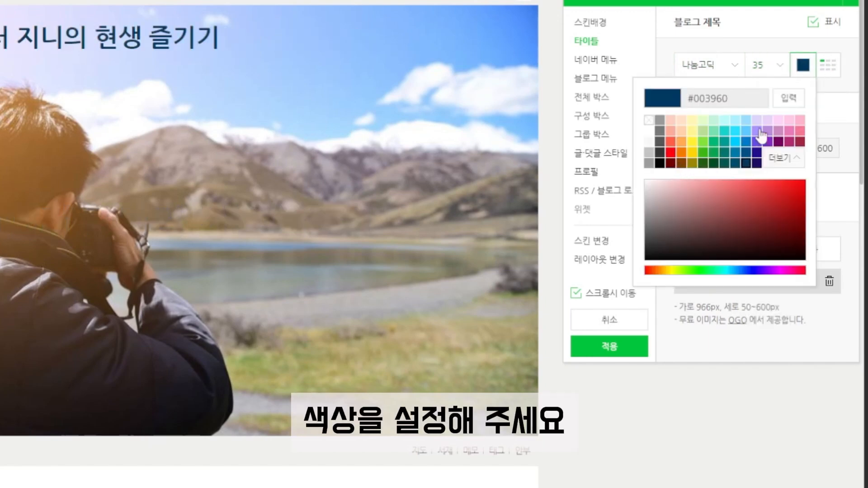
{"action": "left_click", "coordinate": [762, 134]}
{"action": "left_click", "coordinate": [828, 65]}
{"action": "left_click", "coordinate": [812, 91]}
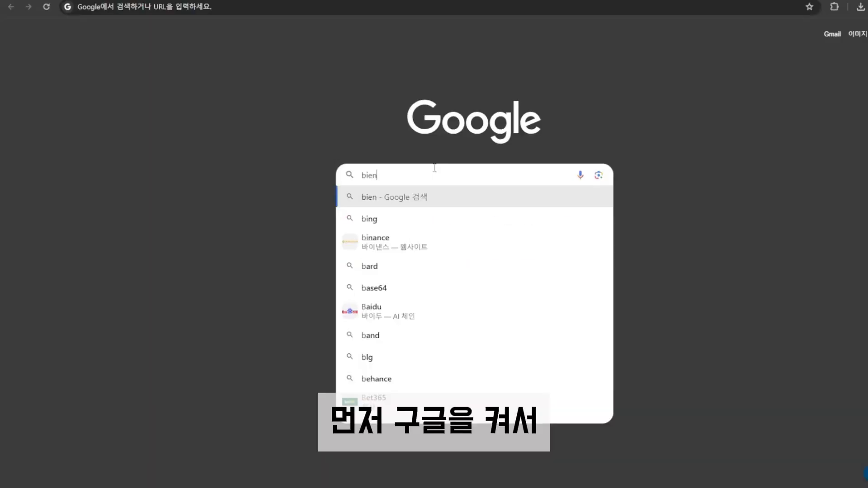
Step: Search Google for "bing image creator"
{"action": "type", "text": "ing image creator"}
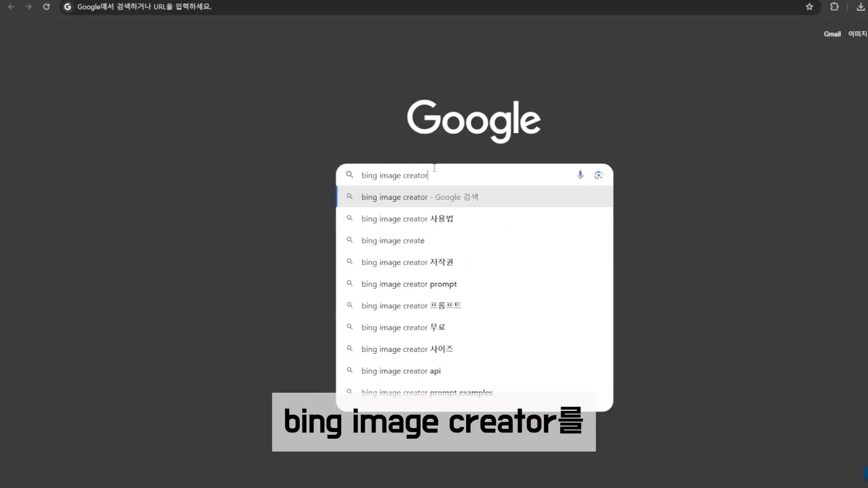
{"action": "key", "text": "Return"}
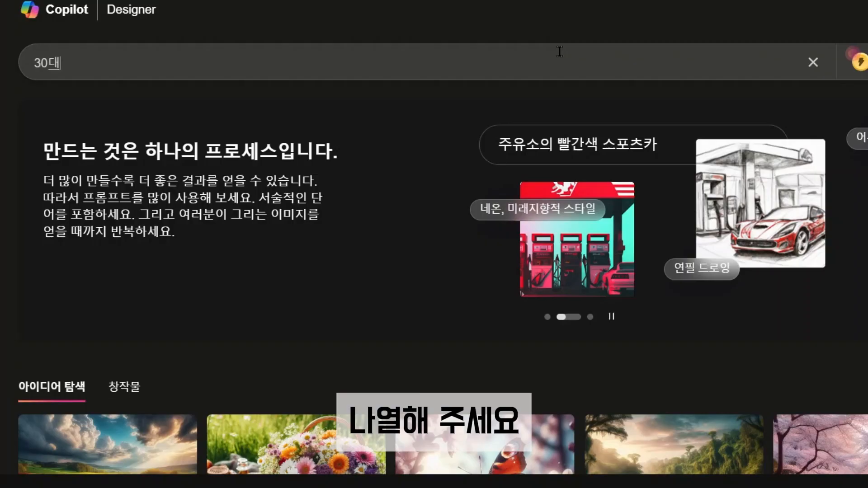
Step: Generate images for "30대 활발한 아시아 여성인 3d 캐릭터, 행복한 얼굴, 긴머리, 맛있는 음식을 좋아하는 미식가, 핫플레이스가는걸 좋아함, 발랄한 분위기" and open the second result
{"action": "type", "text": "이활발한 아시"}
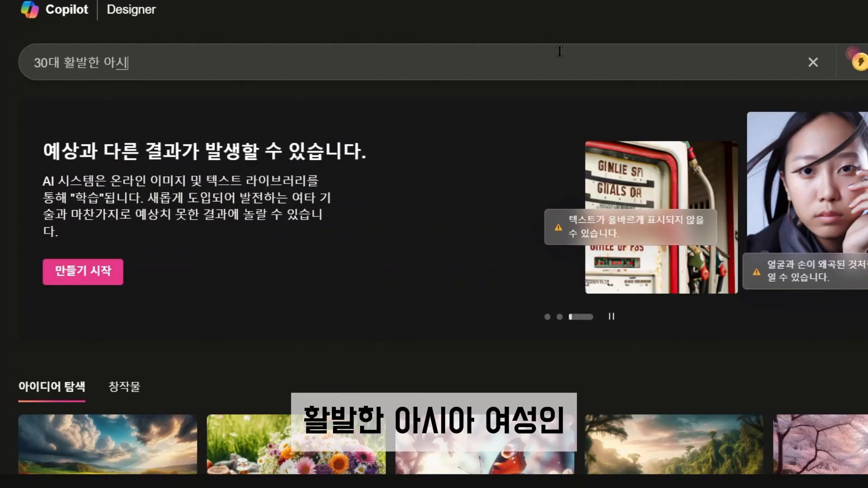
{"action": "type", "text": "아 여성인 3d 캐릭터,"}
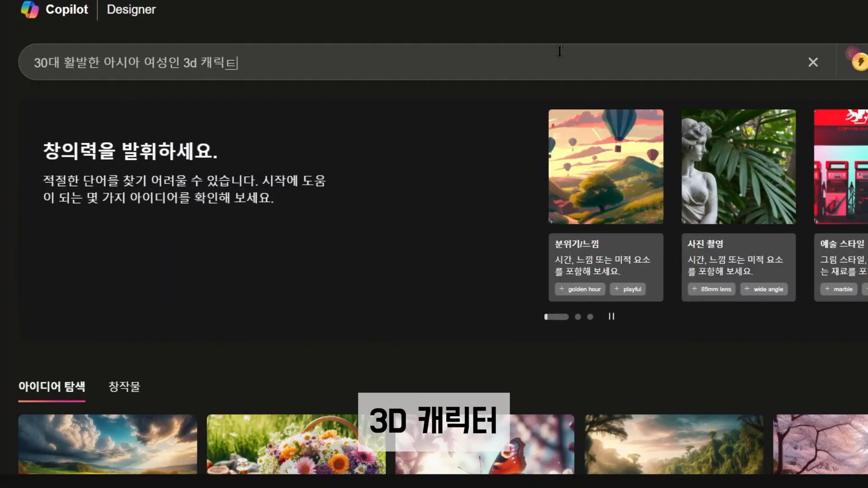
{"action": "type", "text": " 행복한 얼굴, 긴머"}
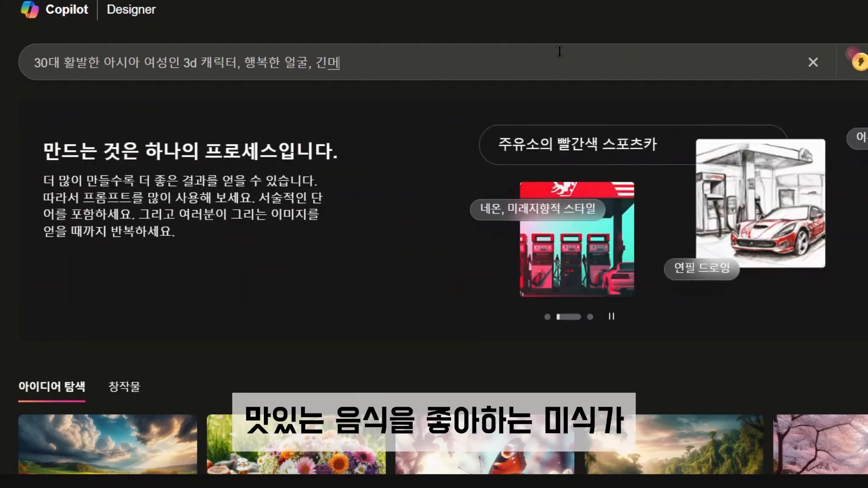
{"action": "type", "text": "리, 맛있는 음식을 좋아하는 미"}
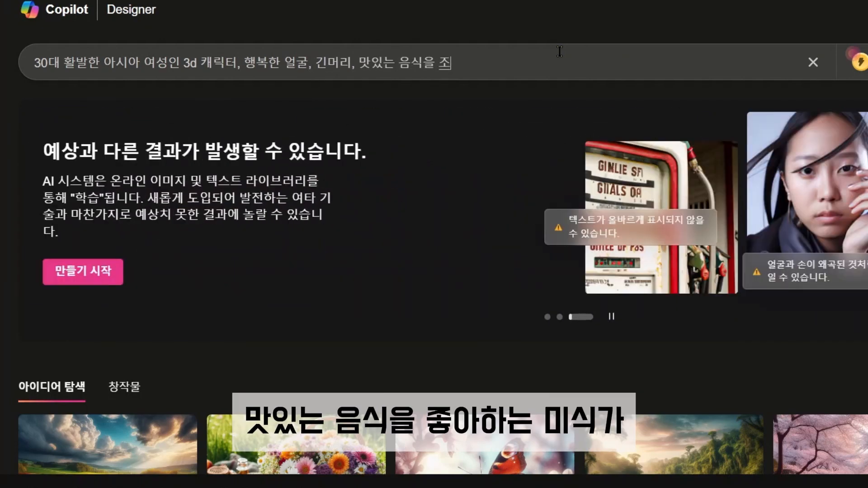
{"action": "type", "text": "식가, 핫플레이스가는걸 좋의"}
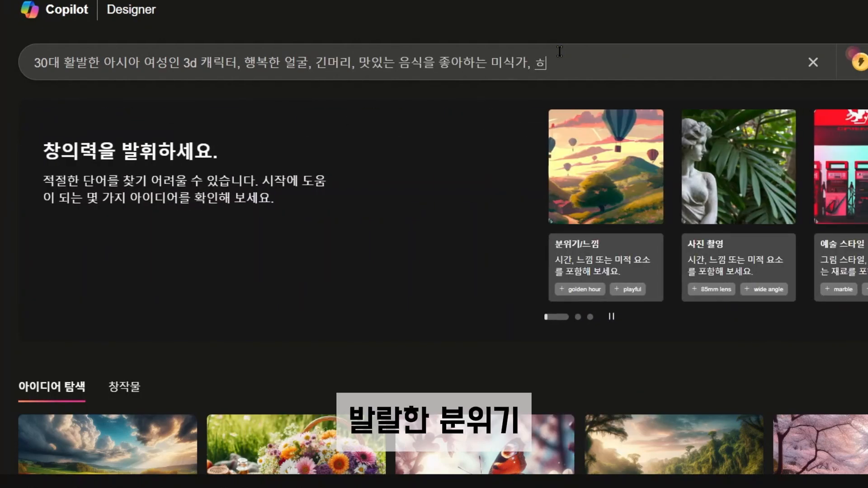
{"action": "type", "text": "아함"}
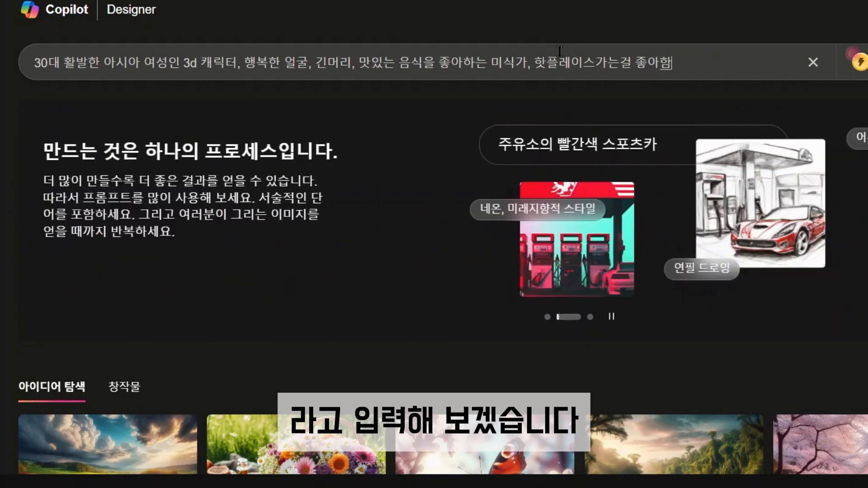
{"action": "type", "text": ", 발랄한 분위기"}
{"action": "key", "text": "Return"}
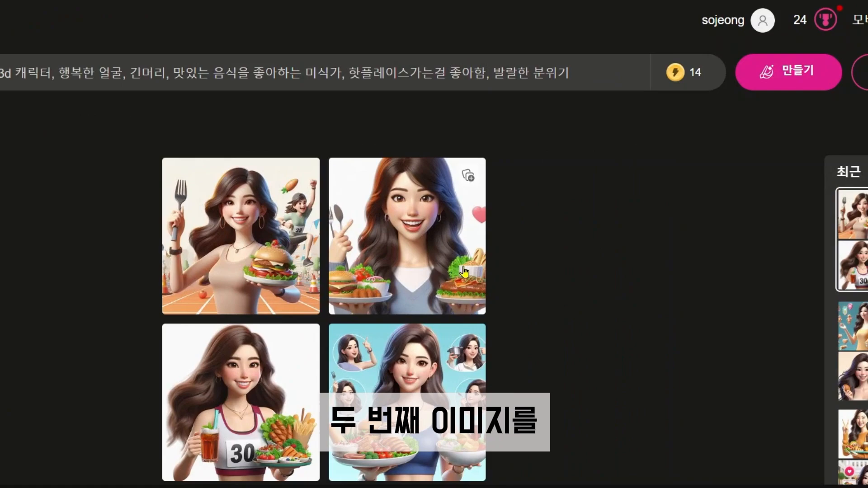
{"action": "left_click", "coordinate": [455, 263]}
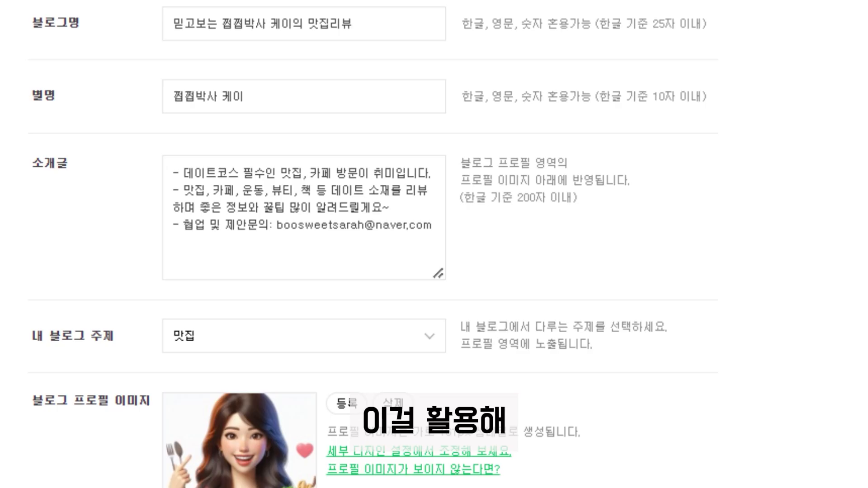
{"action": "scroll", "coordinate": [373, 244], "scroll_direction": "down", "scroll_amount": 2}
{"action": "scroll", "coordinate": [373, 244], "scroll_direction": "down", "scroll_amount": 5}
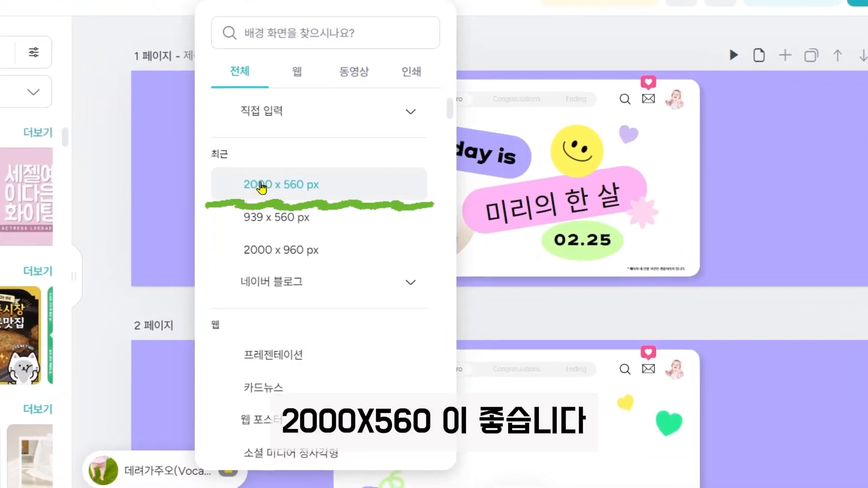
Step: Set the canvas size to 2000 x 560 px and delete the baby photo from the birthday template's first page
{"action": "left_click", "coordinate": [294, 194]}
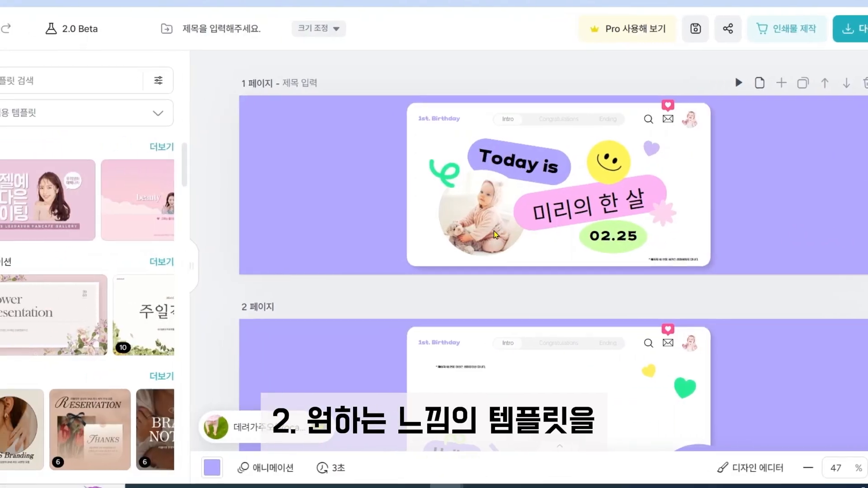
{"action": "left_click", "coordinate": [596, 235]}
{"action": "key", "text": "Delete"}
Step: Upload the image file for the banner and select the "Today is" text on page 1
{"action": "left_click", "coordinate": [24, 199]}
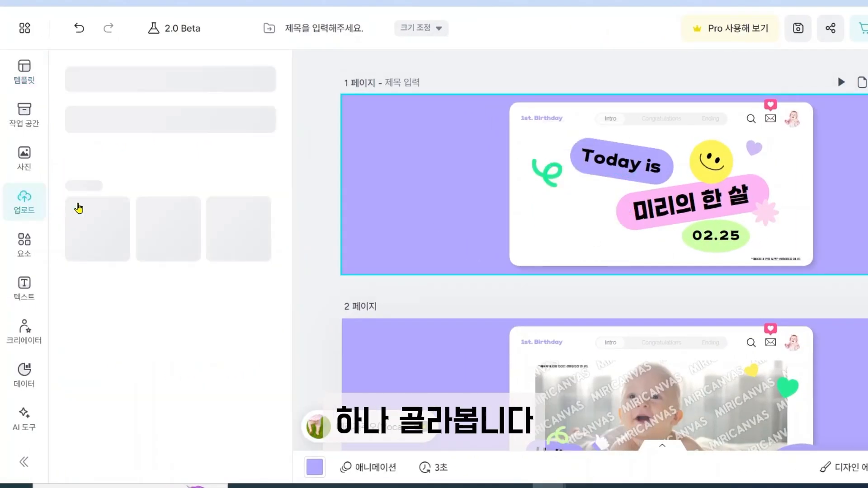
{"action": "left_click", "coordinate": [137, 80]}
{"action": "double_click", "coordinate": [398, 36]}
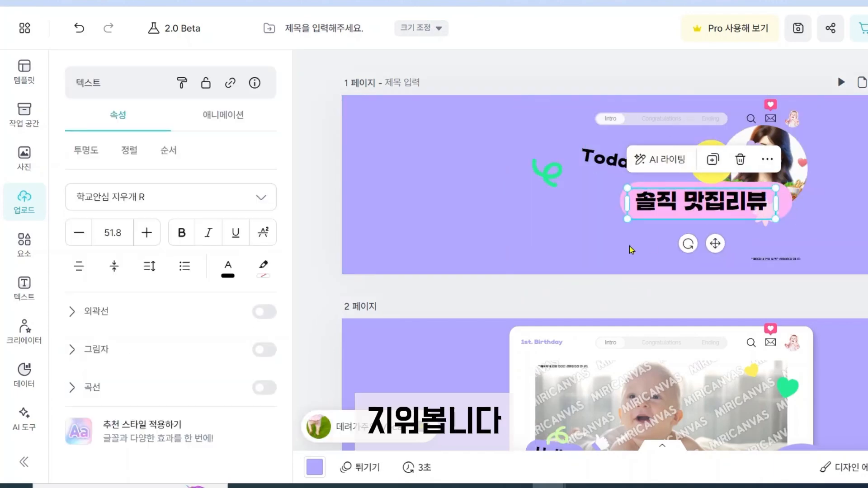
{"action": "left_click", "coordinate": [642, 162]}
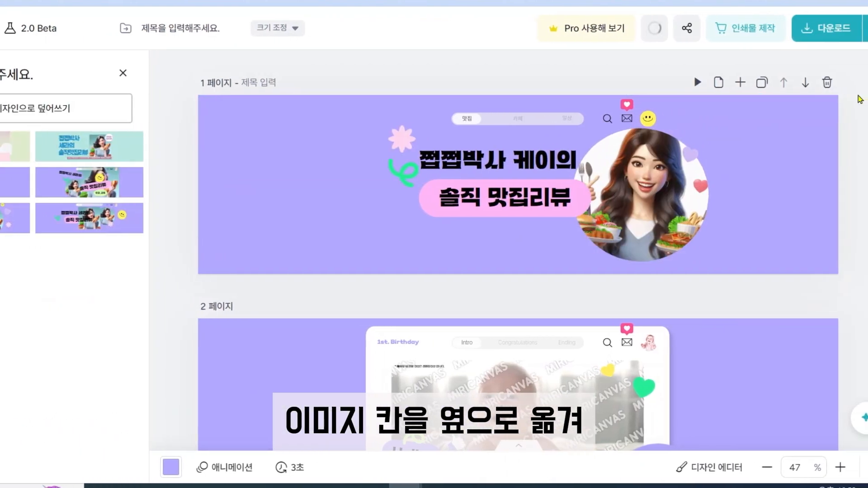
Step: Download only page 1 of the banner design as a high-resolution PNG
{"action": "left_click", "coordinate": [826, 28]}
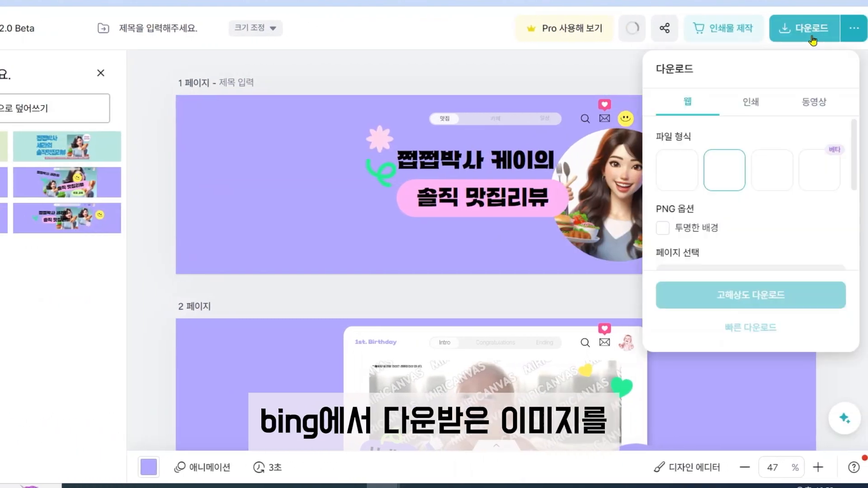
{"action": "left_click", "coordinate": [699, 170]}
{"action": "left_click", "coordinate": [722, 173]}
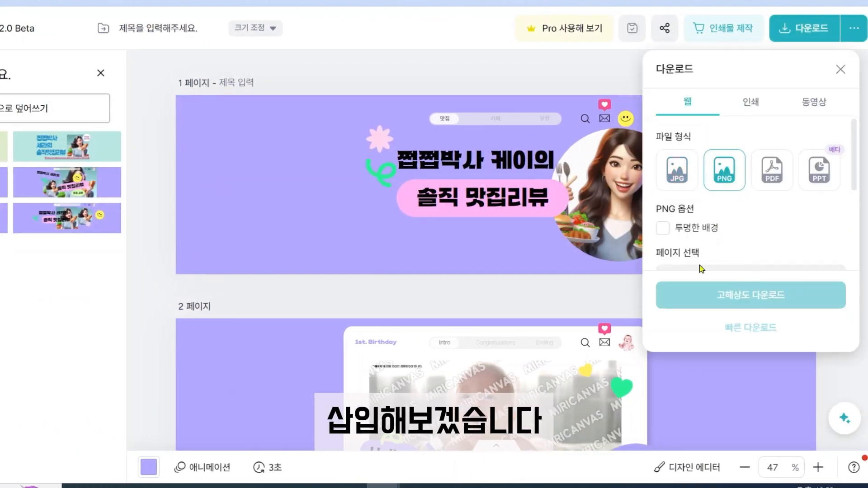
{"action": "scroll", "coordinate": [701, 269], "scroll_direction": "down", "scroll_amount": 3}
{"action": "left_click", "coordinate": [715, 210]}
{"action": "left_click", "coordinate": [825, 297]}
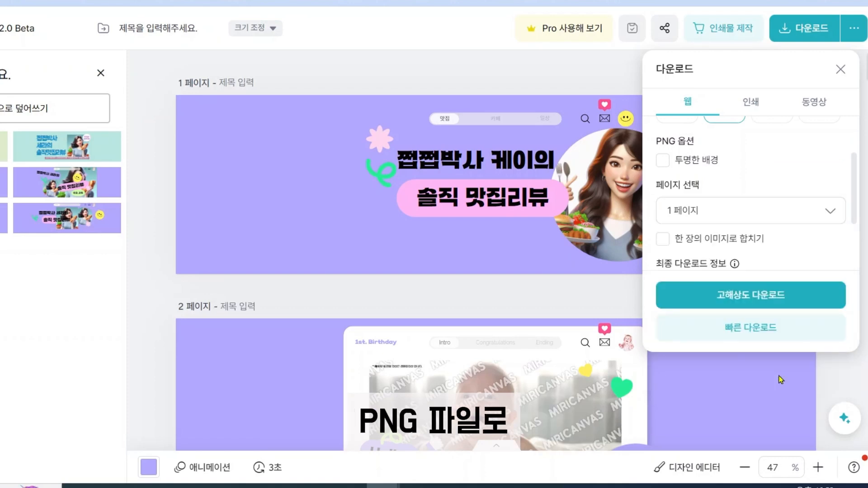
{"action": "left_click", "coordinate": [777, 295]}
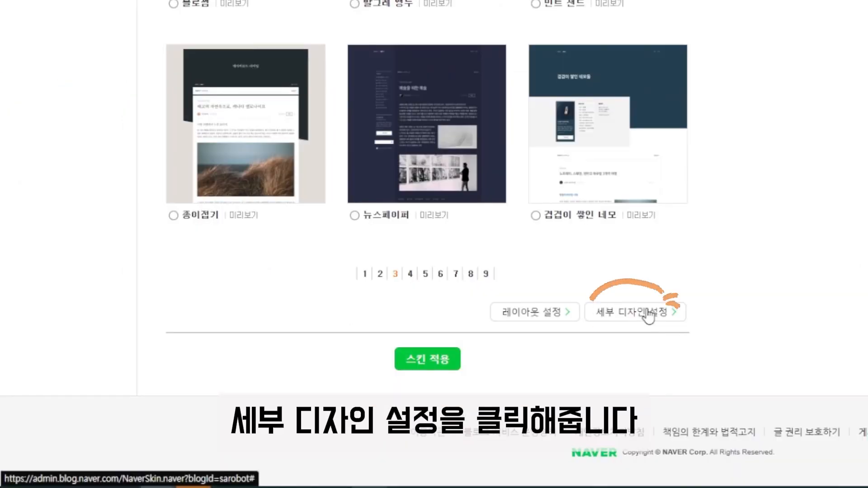
Step: Open the blog's detailed design settings and upload 제목을-입력해주세요_-001.png as the upper-area skin background image
{"action": "left_click", "coordinate": [648, 314]}
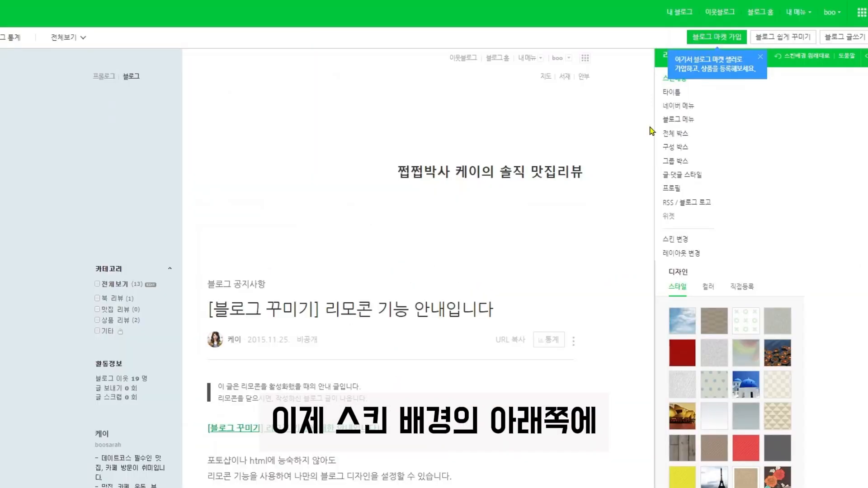
{"action": "left_click", "coordinate": [760, 61]}
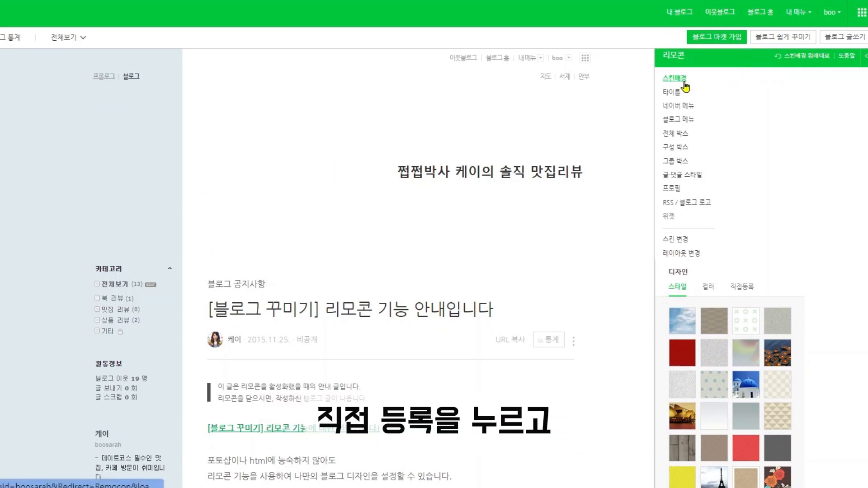
{"action": "left_click", "coordinate": [740, 286]}
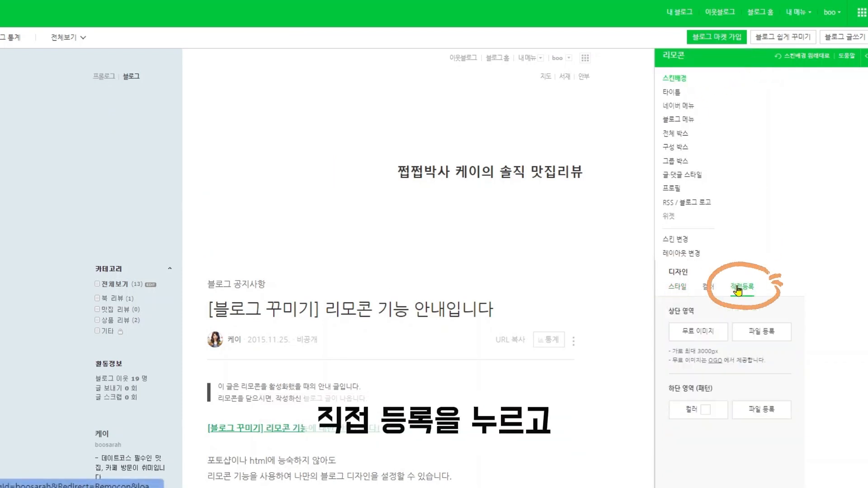
{"action": "left_click", "coordinate": [748, 332]}
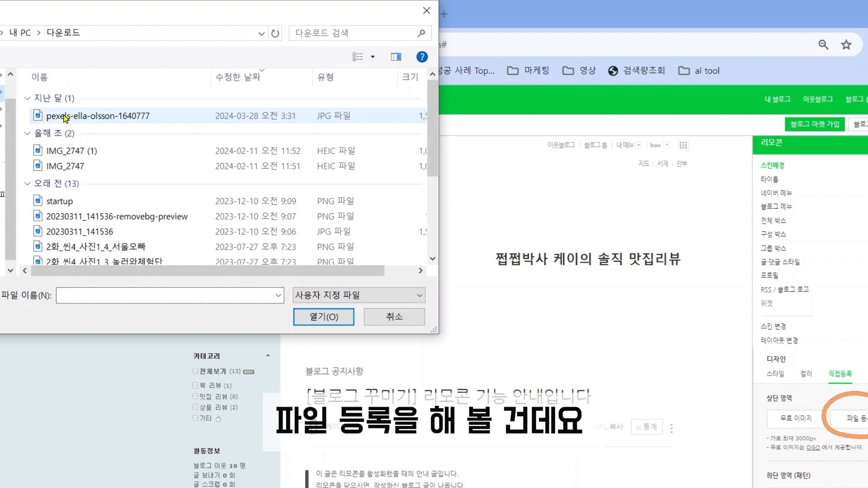
{"action": "left_click", "coordinate": [77, 120]}
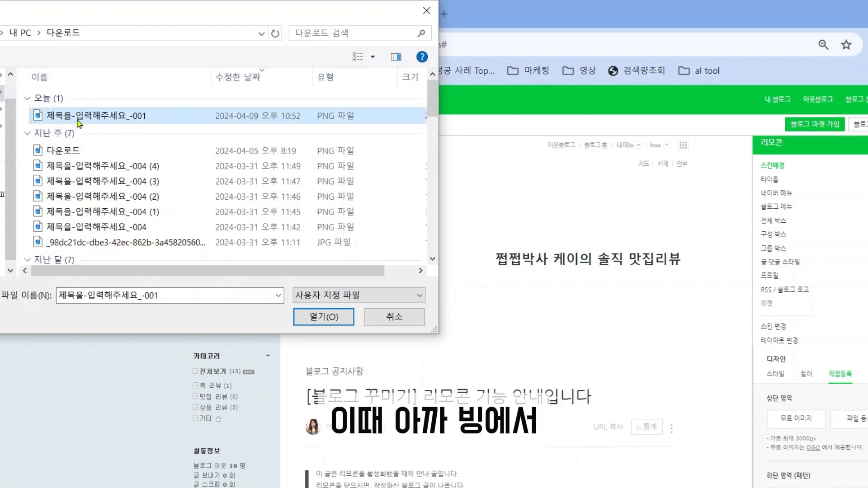
{"action": "left_click", "coordinate": [324, 317]}
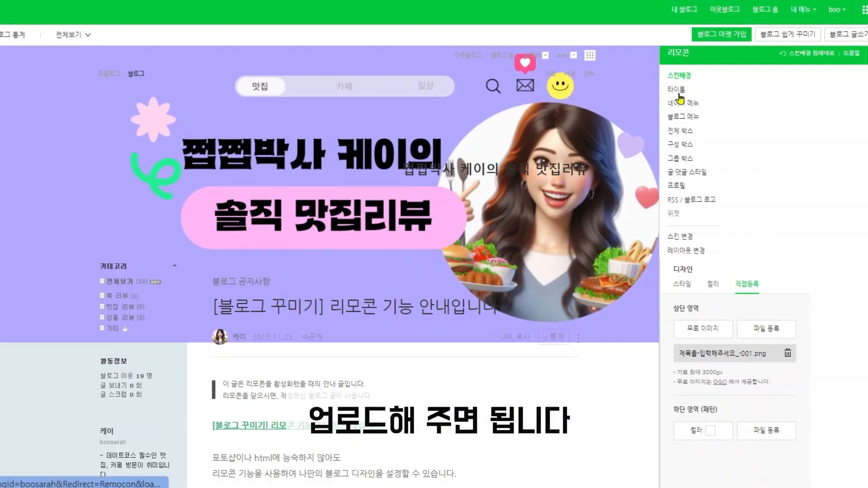
Step: Open the title settings and look over the blog page with its new header image
{"action": "left_click", "coordinate": [678, 92]}
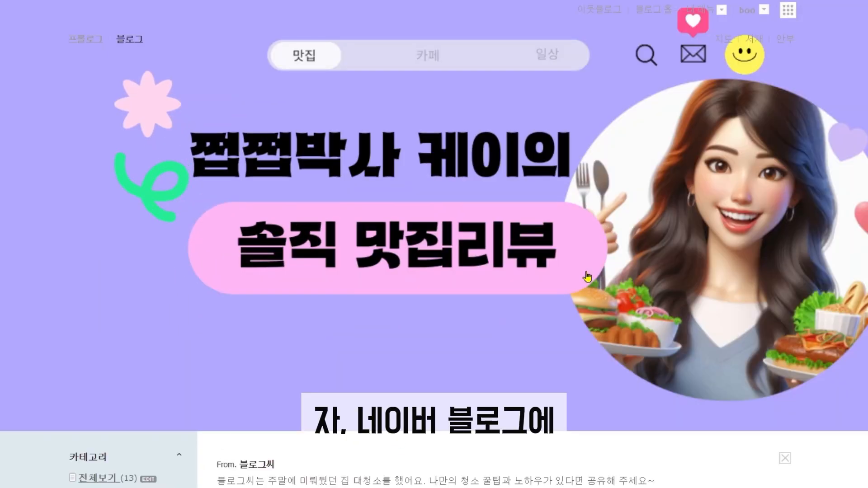
{"action": "scroll", "coordinate": [586, 277], "scroll_direction": "down", "scroll_amount": 1}
{"action": "scroll", "coordinate": [586, 276], "scroll_direction": "up", "scroll_amount": 1}
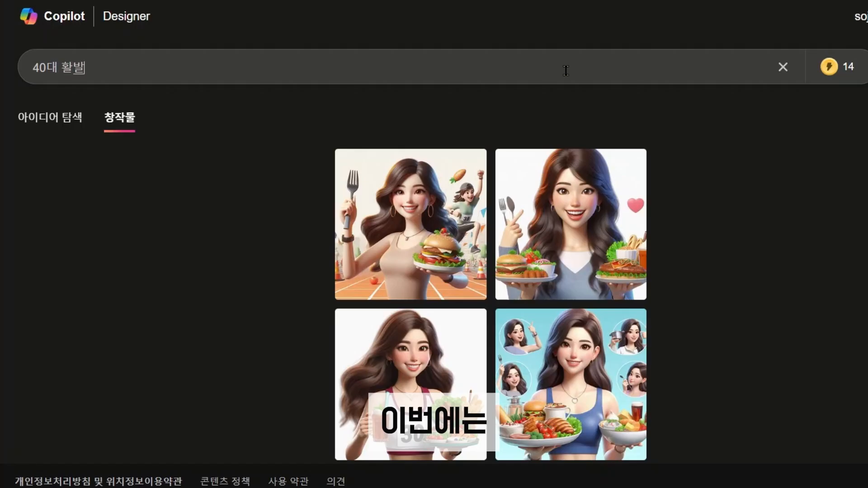
Step: Generate images with the prompt "40대 활발한 아시아 여성인 3d 캐릭터, 행복한 얼굴, 안경을 쓴 검은 단발머리, 모험을 즐기고 여행을 좋아함, 활기찬 분위기"
{"action": "type", "text": "한 아시아 여성인 3d 캐릭"}
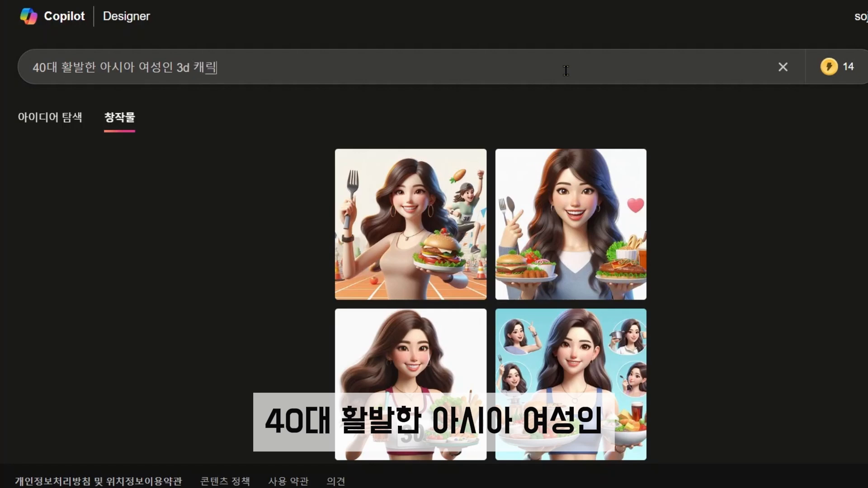
{"action": "type", "text": "터, 헤복한 얼굴, 검읃"}
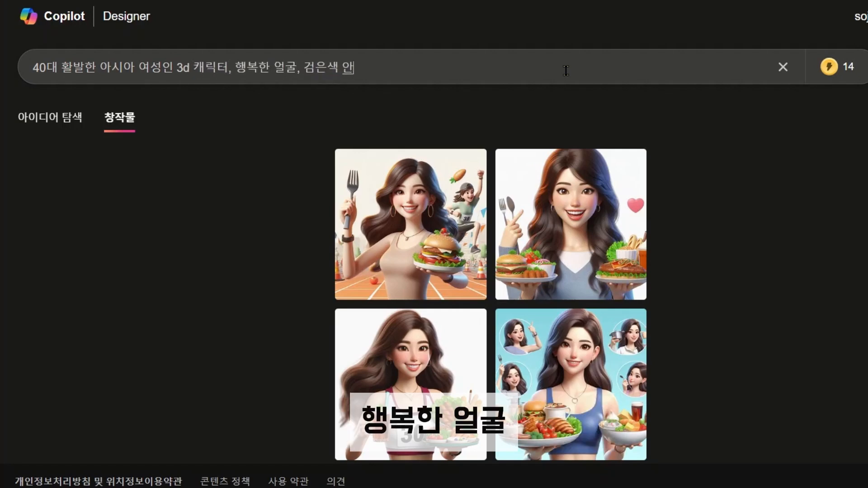
{"action": "type", "text": "안경을 쓴 "}
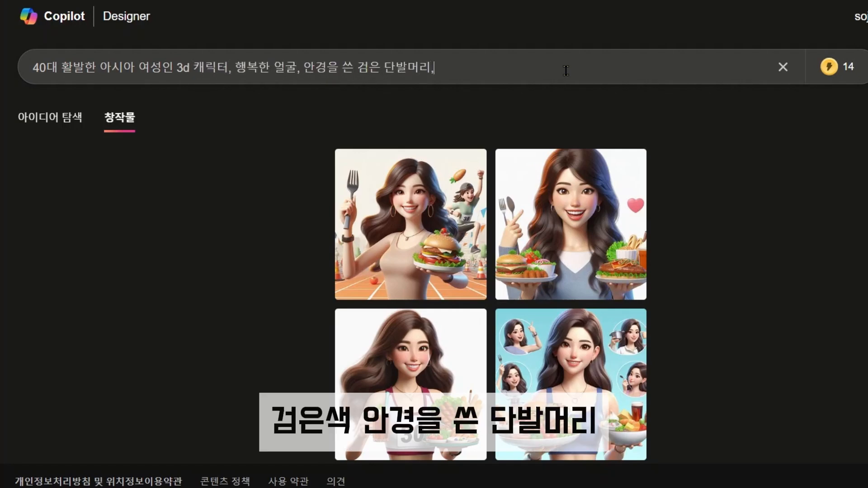
{"action": "type", "text": " 즐기고 옝"}
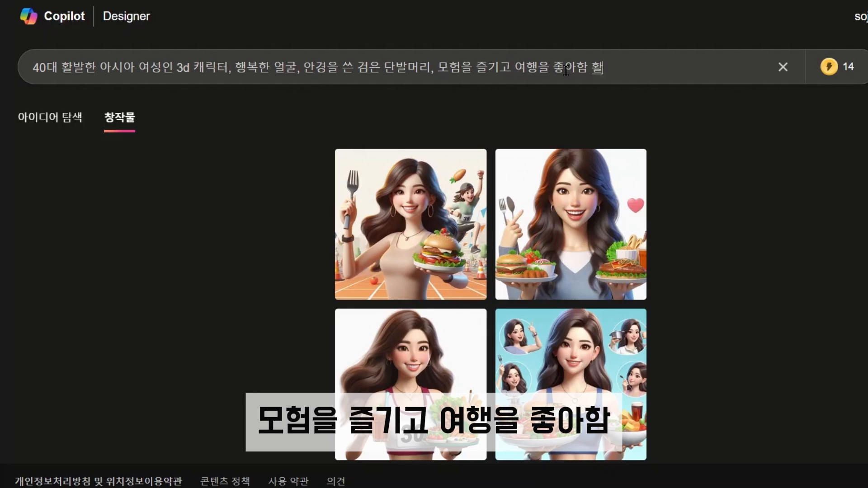
{"action": "type", "text": "분위기"}
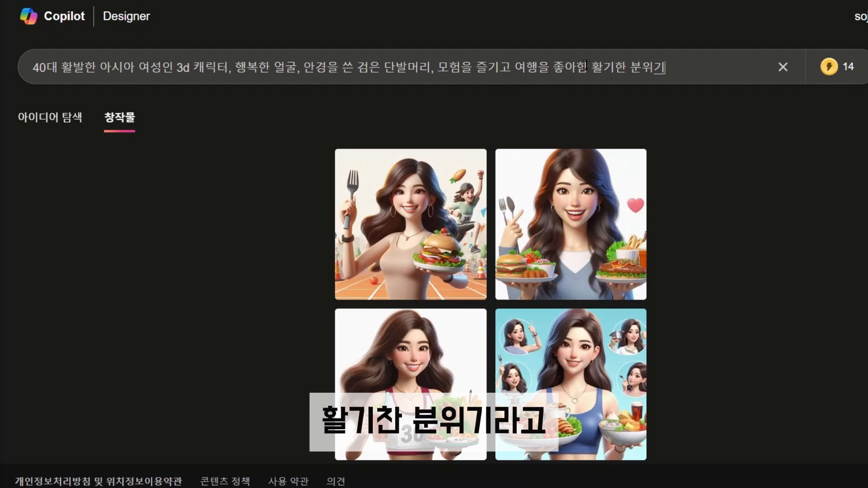
{"action": "key", "text": "Return"}
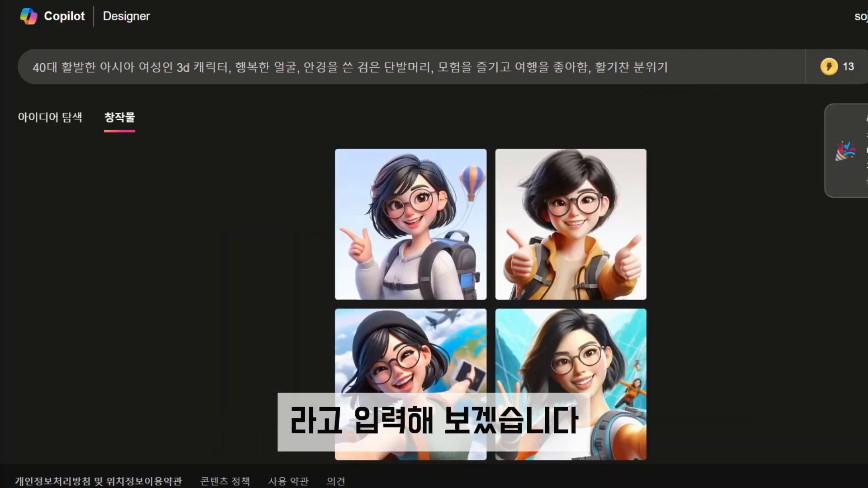
Step: In the MiriCanvas travel banner, shift the "행복한 일탈러" text and the airplane slightly left, and adjust the curved travel-log title beneath them
{"action": "left_click", "coordinate": [431, 273]}
{"action": "left_click", "coordinate": [682, 285]}
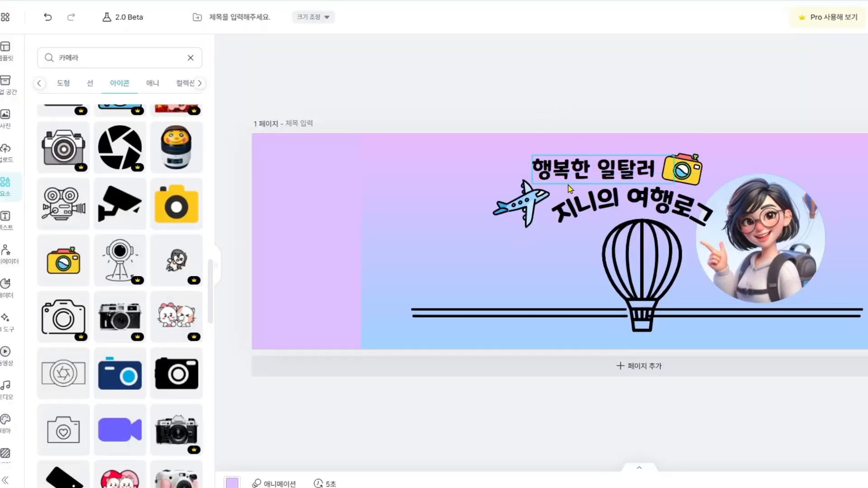
{"action": "left_click", "coordinate": [584, 171]}
{"action": "left_click", "coordinate": [511, 208]}
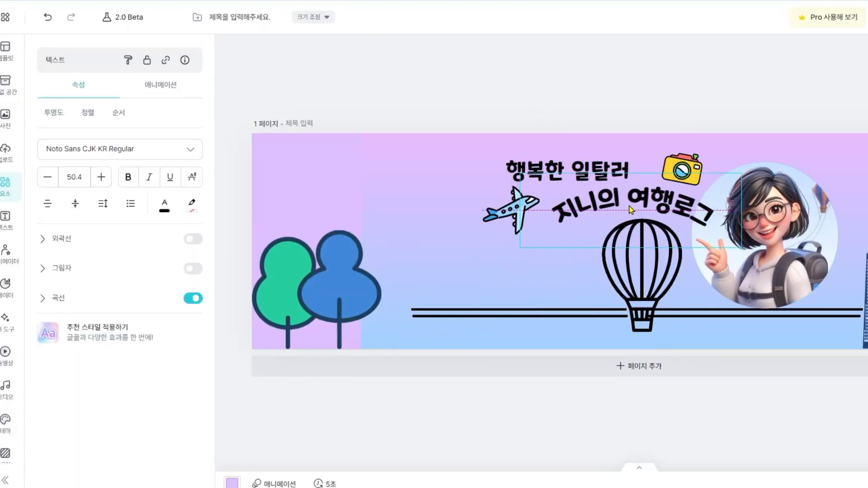
{"action": "left_click_drag", "start_coordinate": [390, 225], "coordinate": [385, 230]}
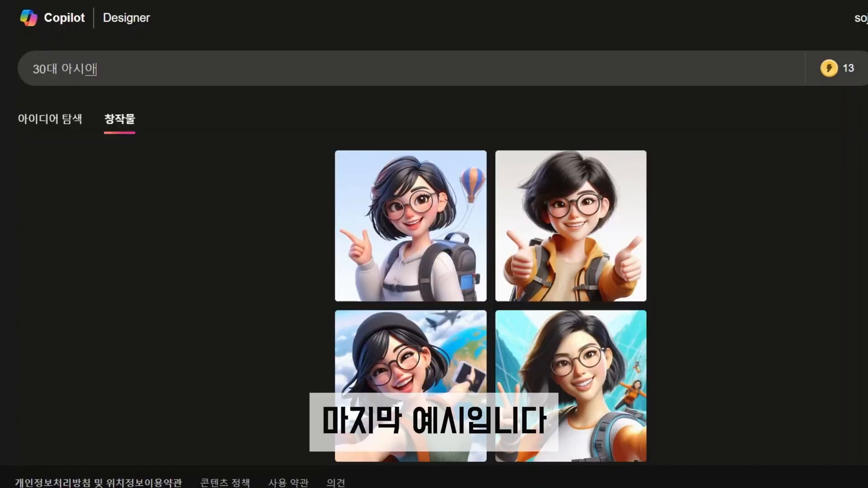
Step: Generate images with the prompt "30대 아시아 남성인 3d 캐릭터, 검은색 안경을 쓴 똑똑한 이미지, 니트를 입음, 기계를 잘 다루고 ai발전이나 기술에 관심이 많음, 정보 전달능력이 뛰어남"
{"action": "type", "text": "남성인 3d 캐릭터, 검"}
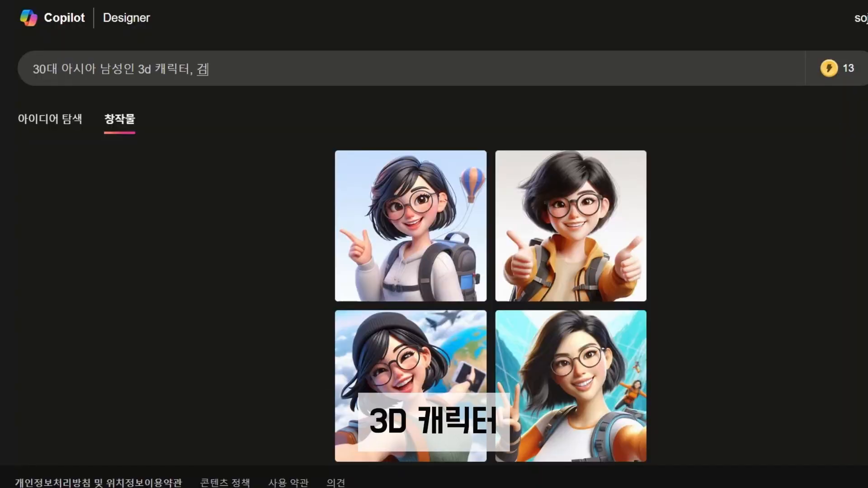
{"action": "type", "text": "은색 안경을 씀"}
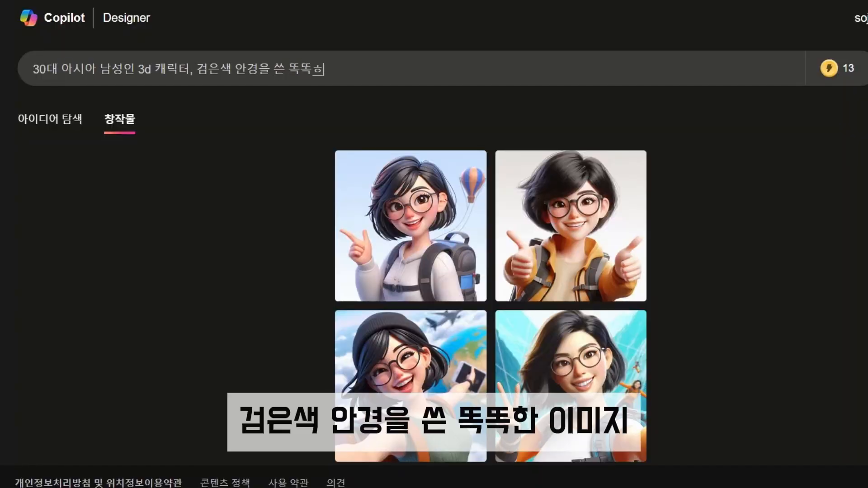
{"action": "type", "text": " 똑똑한 이미지, 니트를 입음,"}
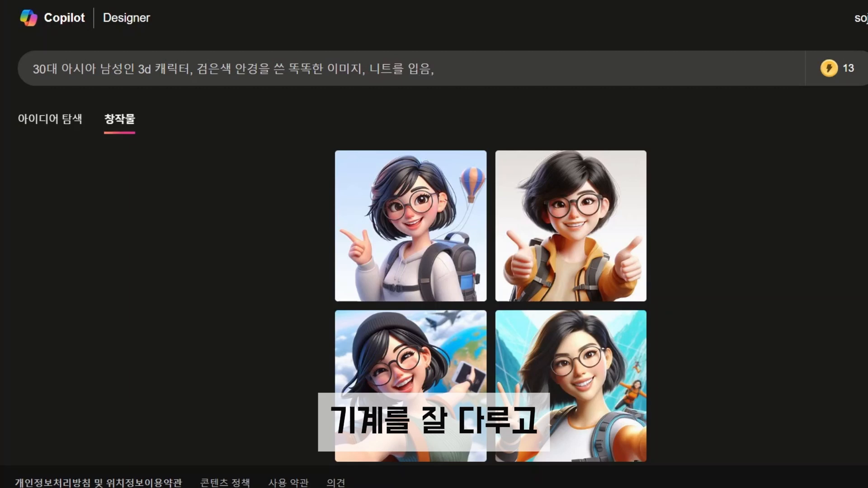
{"action": "type", "text": " 기계를 잘 다루고"}
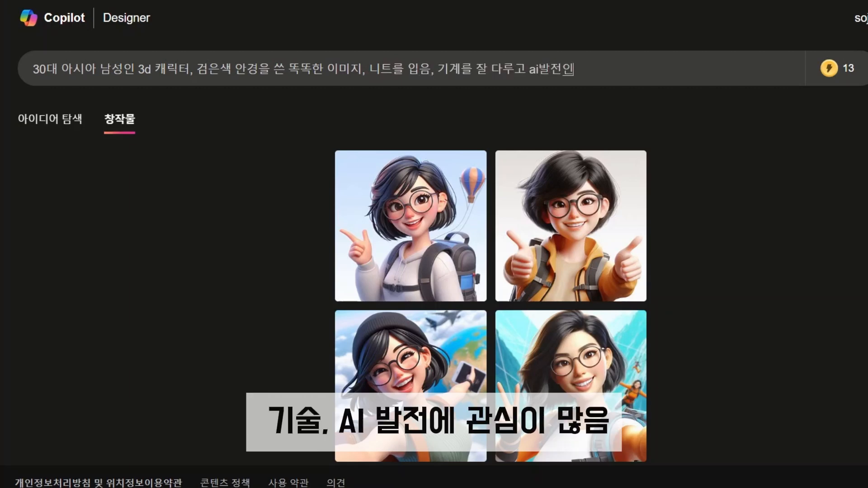
{"action": "type", "text": " ai발전이나 기술에 관심이 ㅁ"}
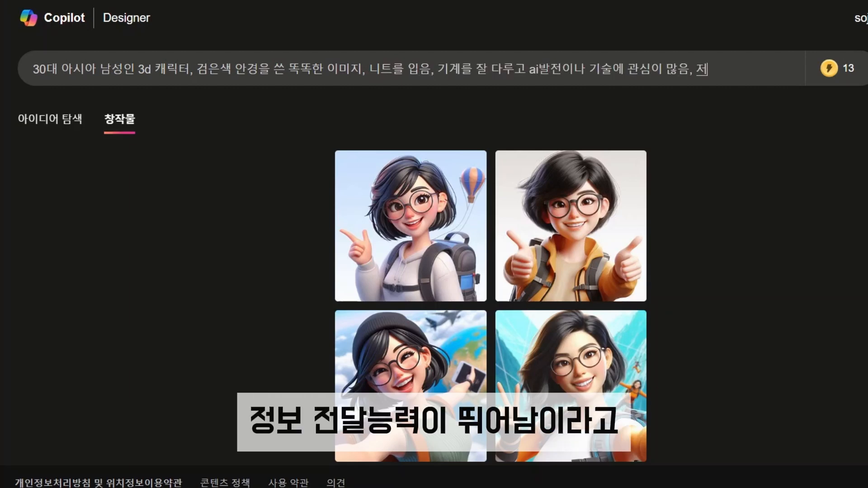
{"action": "type", "text": "능력이 뛰"}
{"action": "key", "text": "Return"}
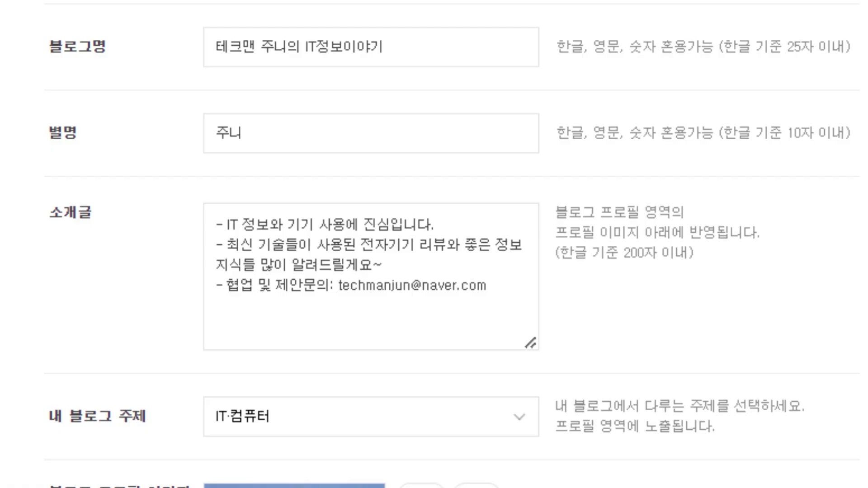
Step: Review the profile image and mobile app cover image in the IT blog's basic information settings
{"action": "scroll", "coordinate": [434, 244], "scroll_direction": "down", "scroll_amount": 8}
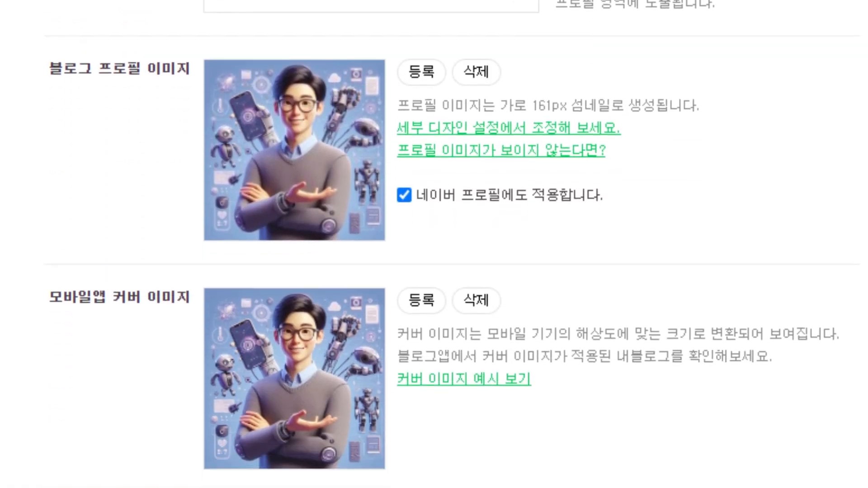